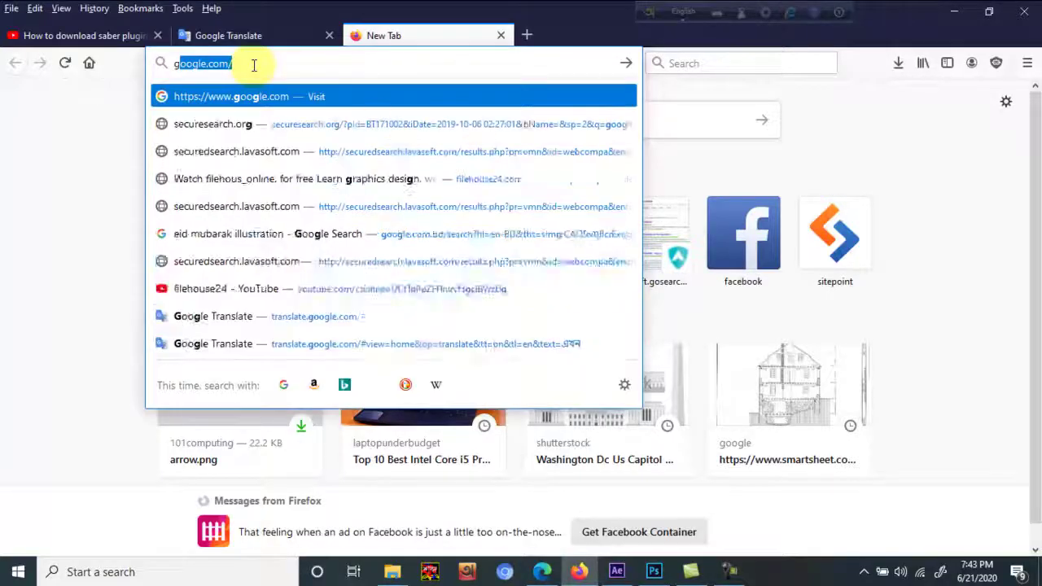
Search Google in Firefox for 'download plugin saber after effects'.
{"action": "type", "text": "google"}
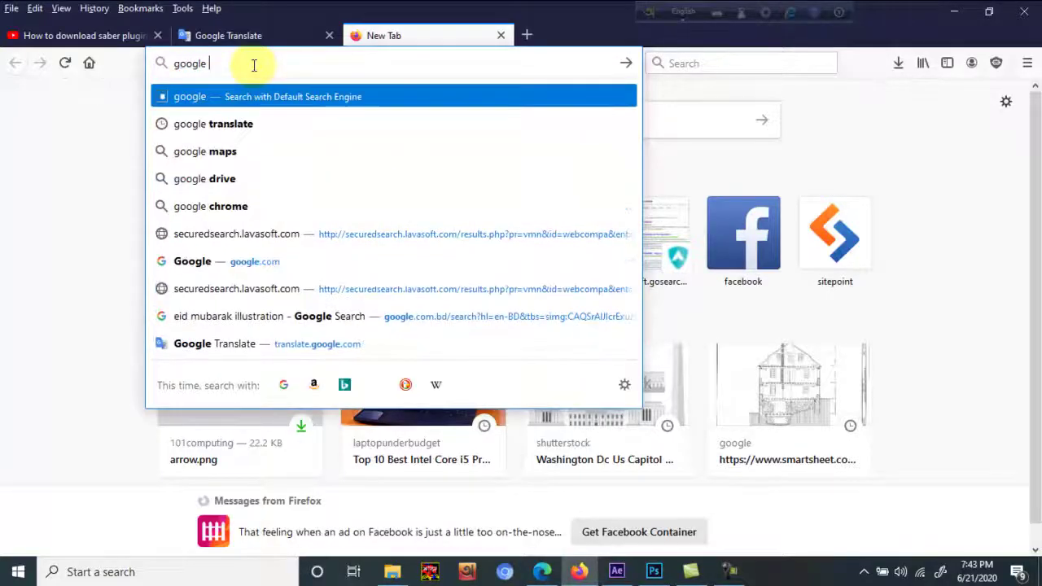
{"action": "key", "text": "Return"}
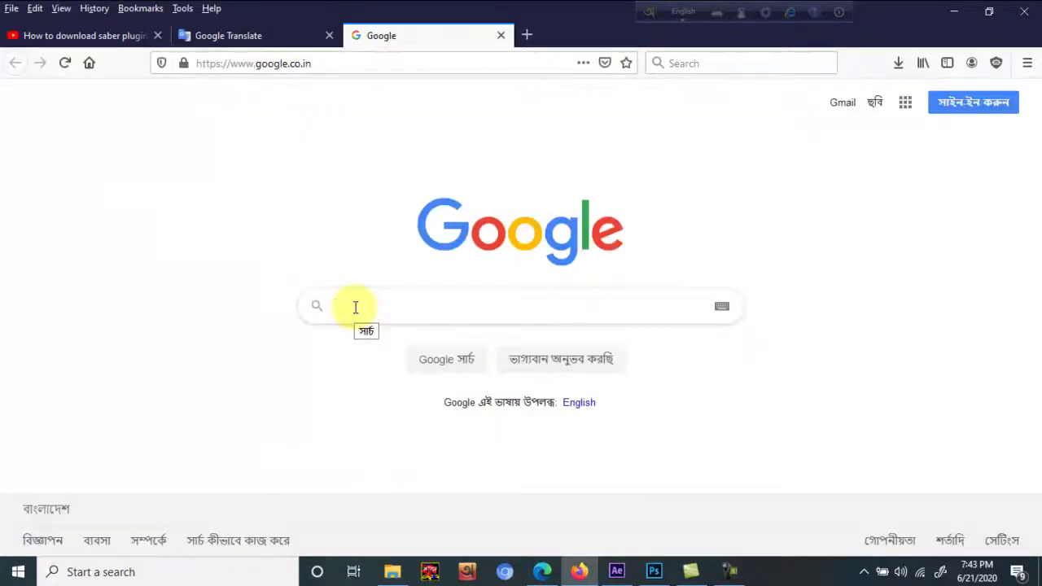
{"action": "type", "text": "download plugin sa"}
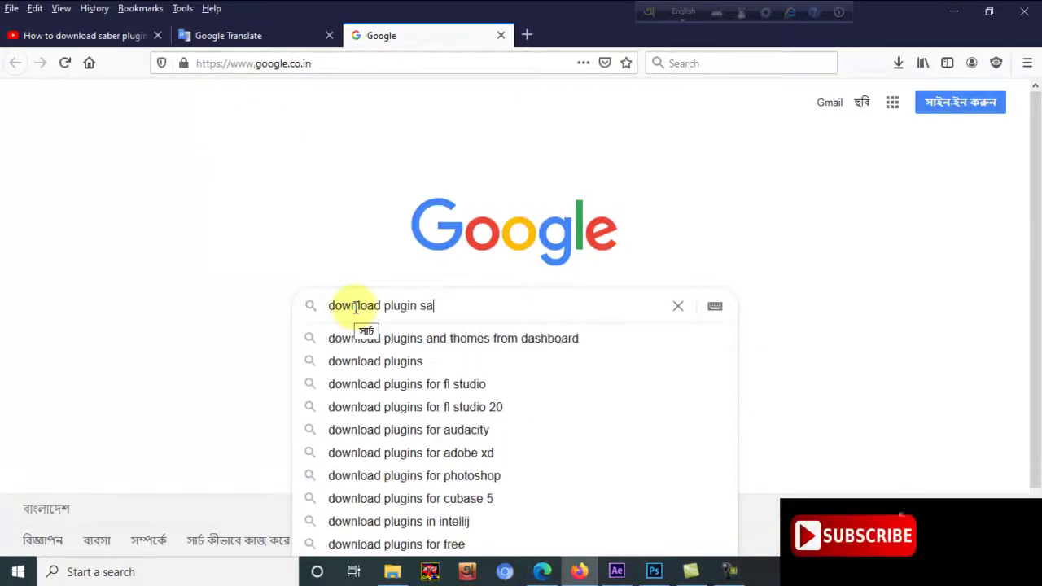
{"action": "type", "text": "ber"}
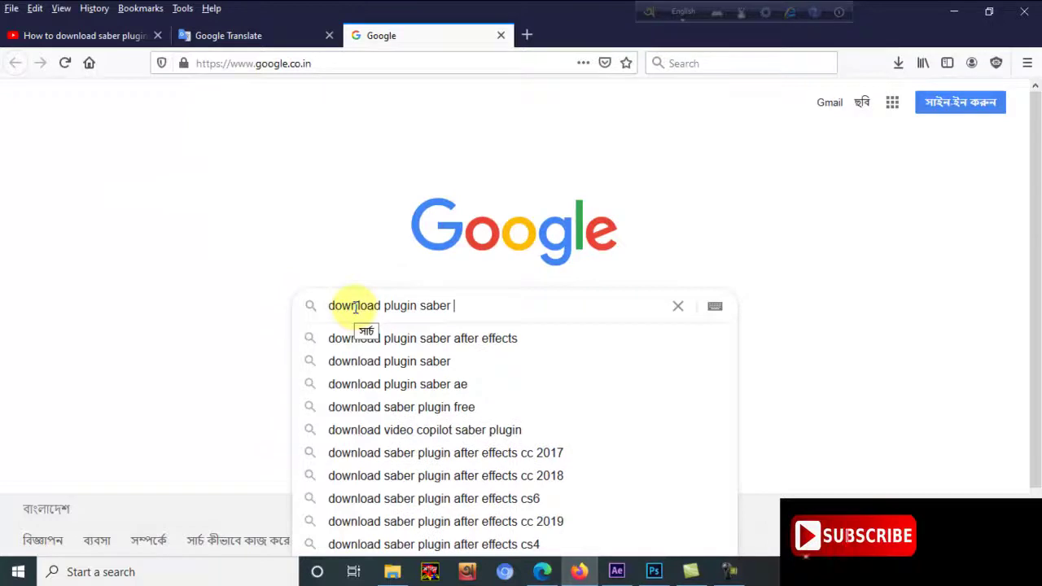
{"action": "type", "text": " in af"}
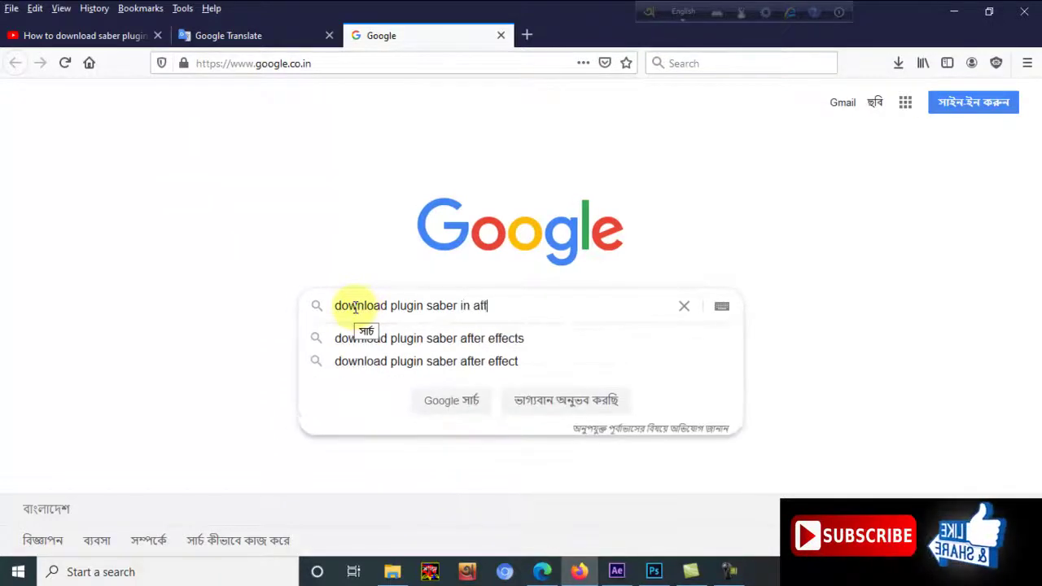
{"action": "type", "text": "ter"}
{"action": "left_click", "coordinate": [355, 338]}
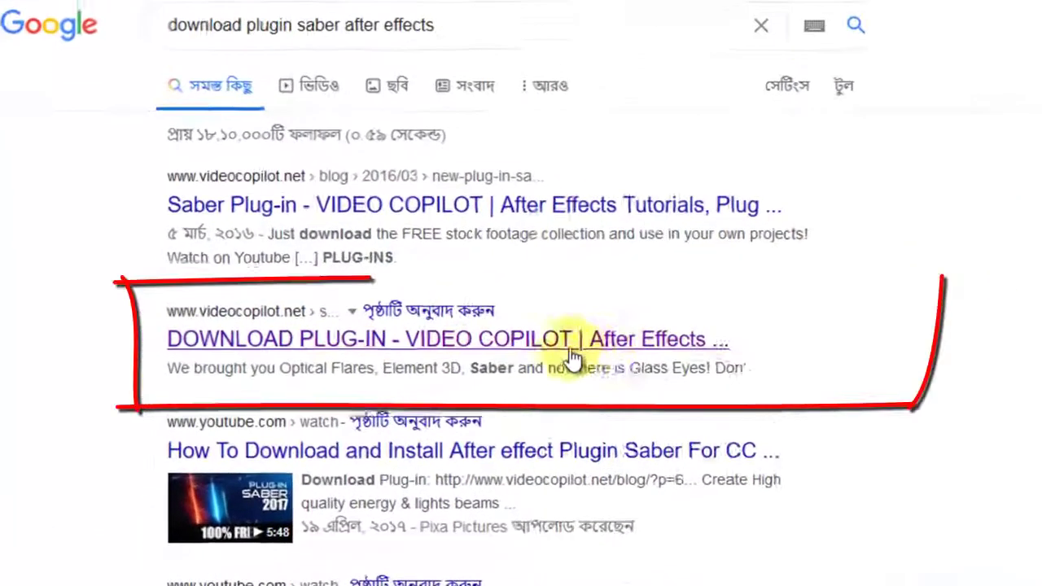
Download SaberInstaller_1.0.39_Win_2018.zip from Video Copilot's Saber page and open its Compressed folder.
{"action": "right_click", "coordinate": [387, 335]}
{"action": "left_click", "coordinate": [542, 346]}
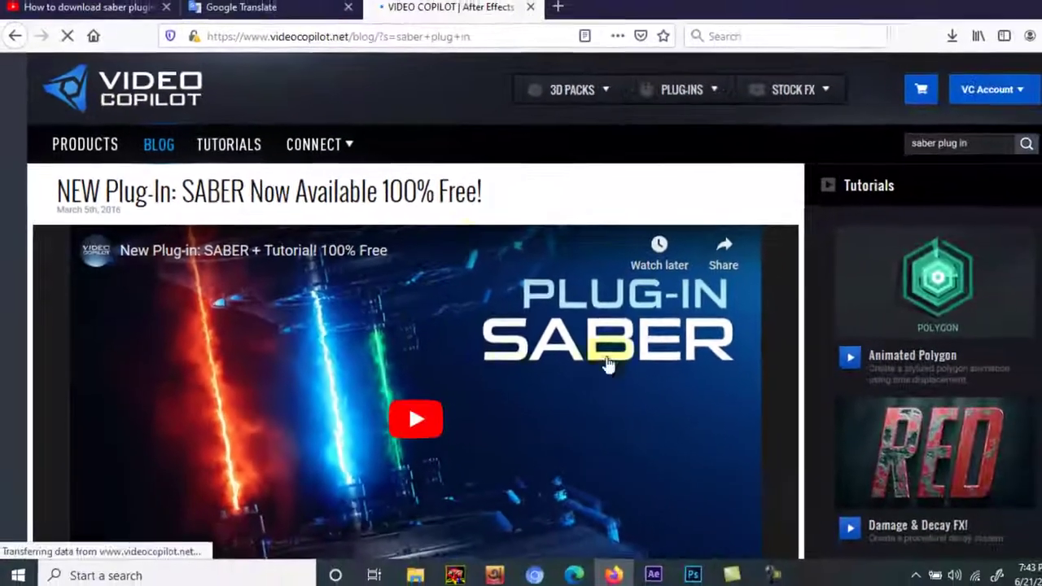
{"action": "scroll", "coordinate": [456, 298], "scroll_direction": "down", "scroll_amount": 3}
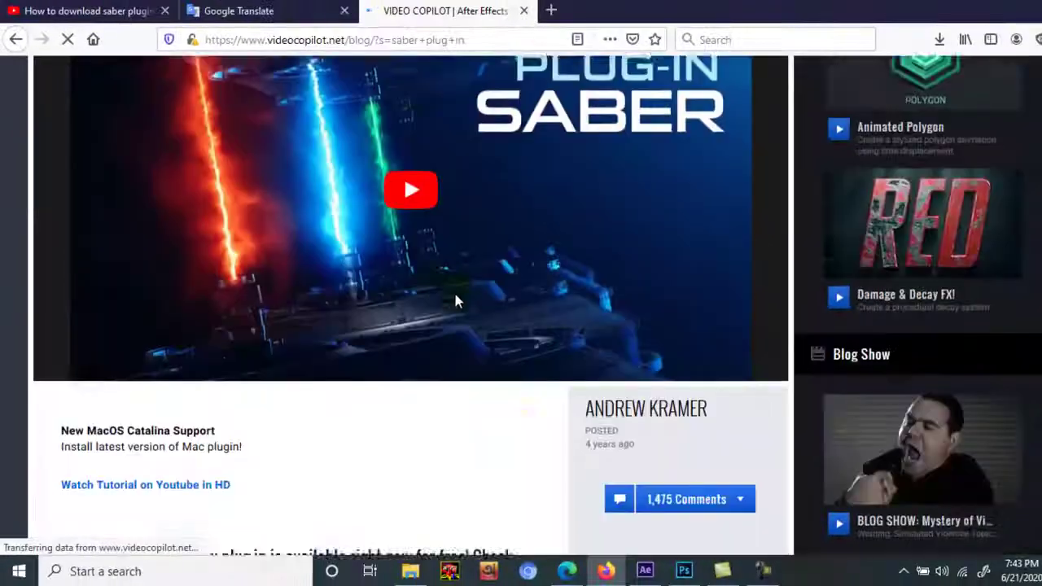
{"action": "scroll", "coordinate": [551, 324], "scroll_direction": "down", "scroll_amount": 5}
{"action": "scroll", "coordinate": [551, 323], "scroll_direction": "down", "scroll_amount": 5}
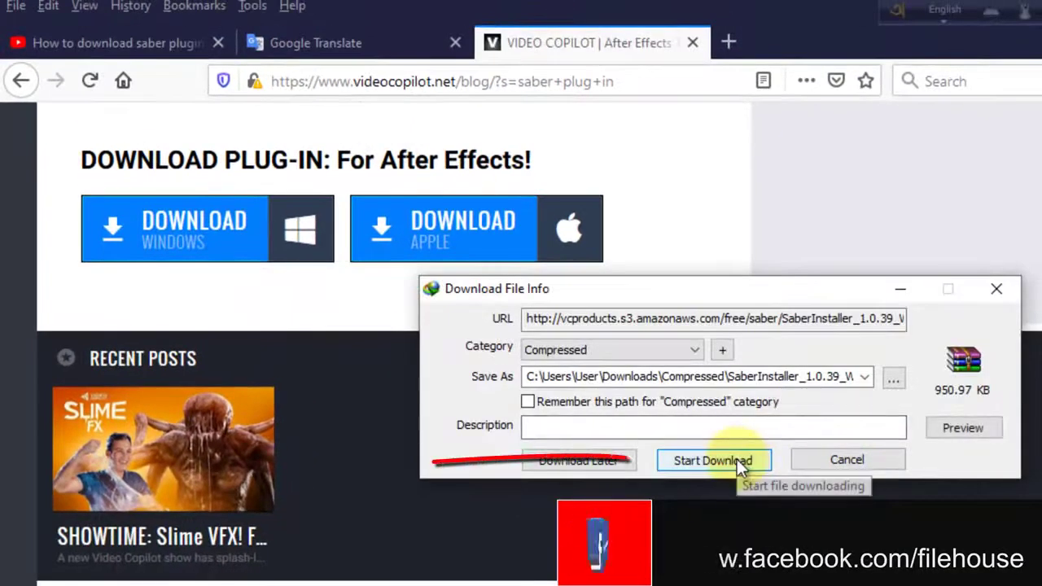
{"action": "left_click", "coordinate": [736, 459]}
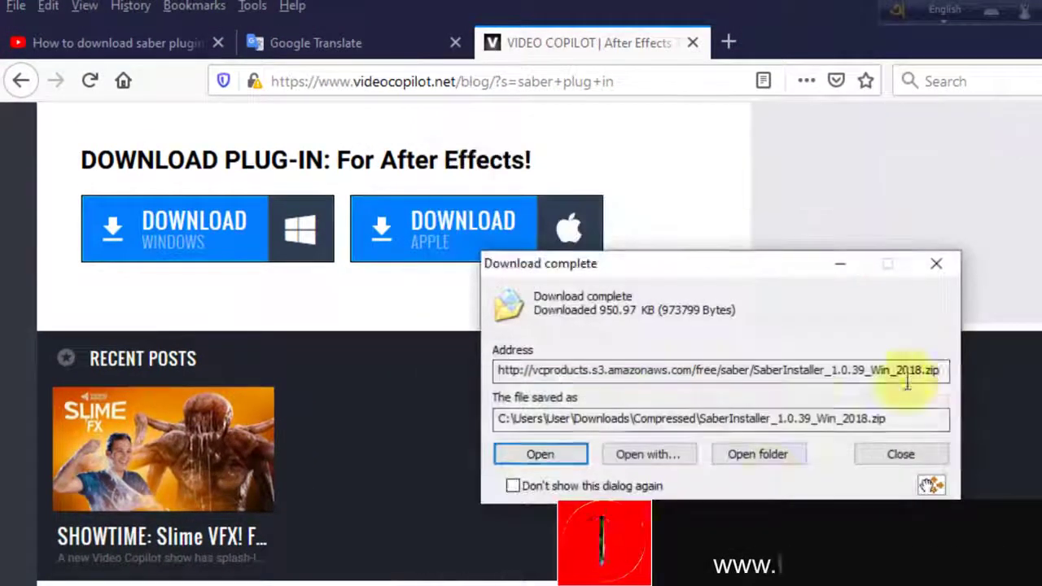
{"action": "left_click", "coordinate": [759, 456]}
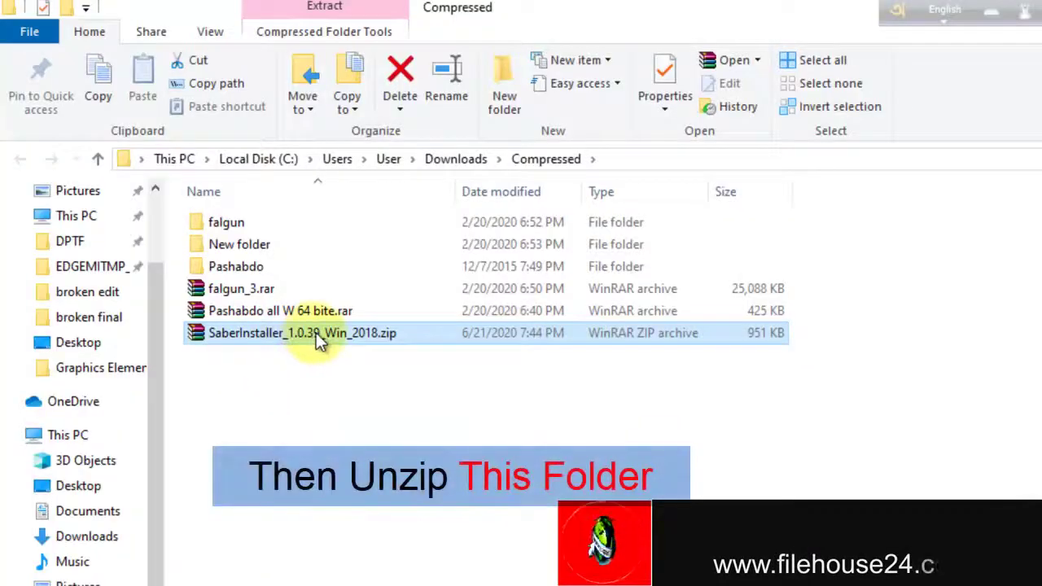
Extract SaberInstaller_1.0.39_Win_2018.zip here to get SaberInstaller_1.0.39_Win.exe.
{"action": "right_click", "coordinate": [316, 332]}
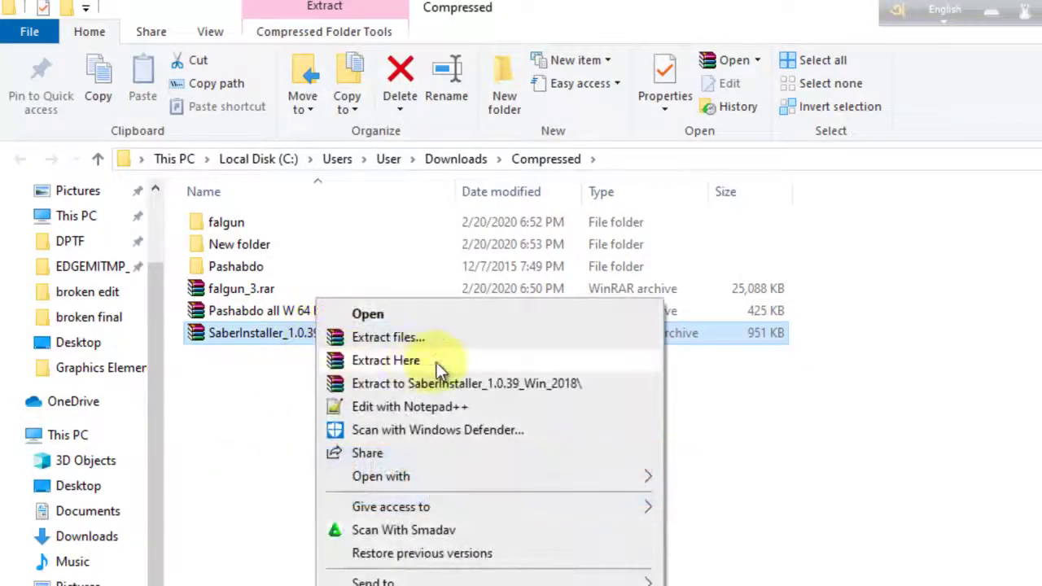
{"action": "left_click", "coordinate": [251, 367]}
{"action": "right_click", "coordinate": [272, 332]}
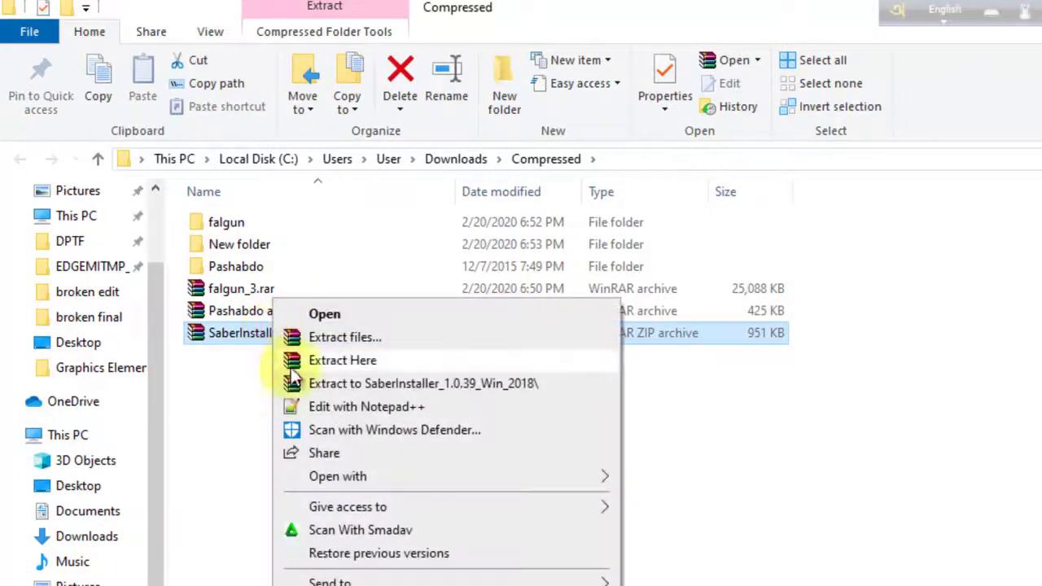
{"action": "left_click", "coordinate": [399, 364]}
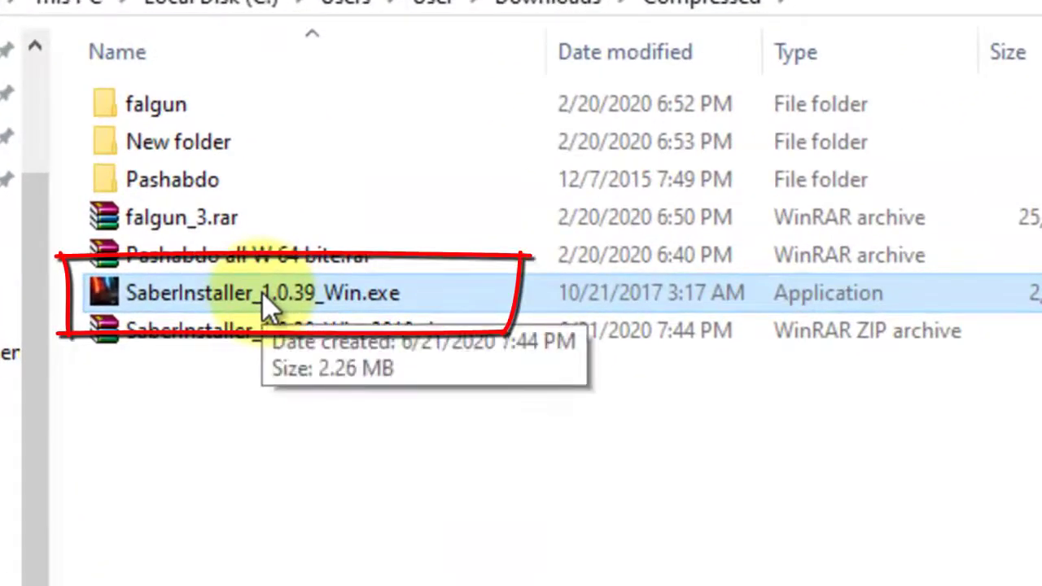
{"action": "right_click", "coordinate": [262, 293]}
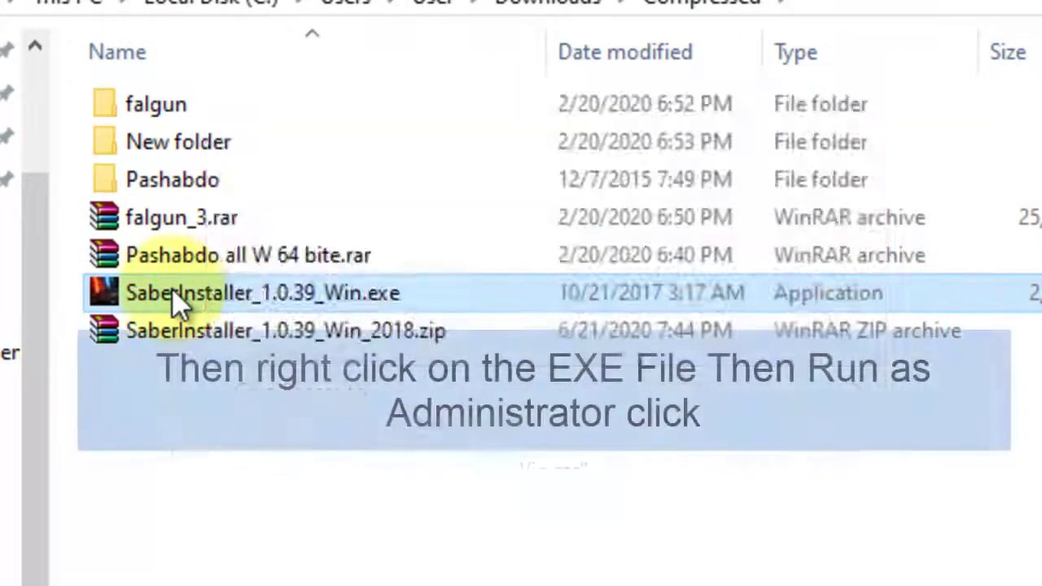
{"action": "right_click", "coordinate": [171, 288]}
Install Saber 1.0.39 for After Effects CS6 as administrator, then close the finished installer.
{"action": "left_click", "coordinate": [309, 147]}
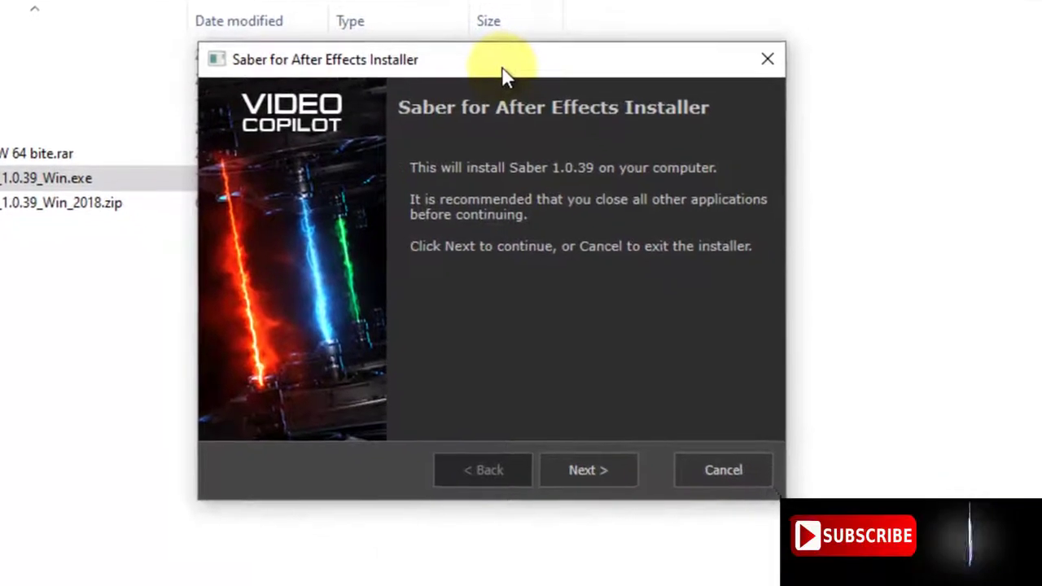
{"action": "left_click_drag", "start_coordinate": [527, 102], "coordinate": [591, 99]}
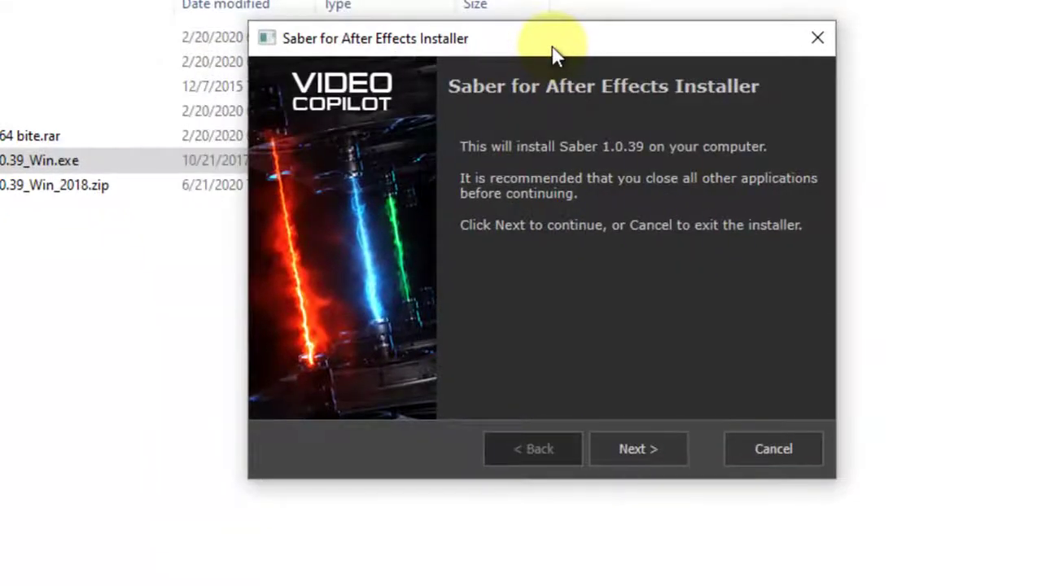
{"action": "key", "text": "Return"}
{"action": "left_click", "coordinate": [480, 194]}
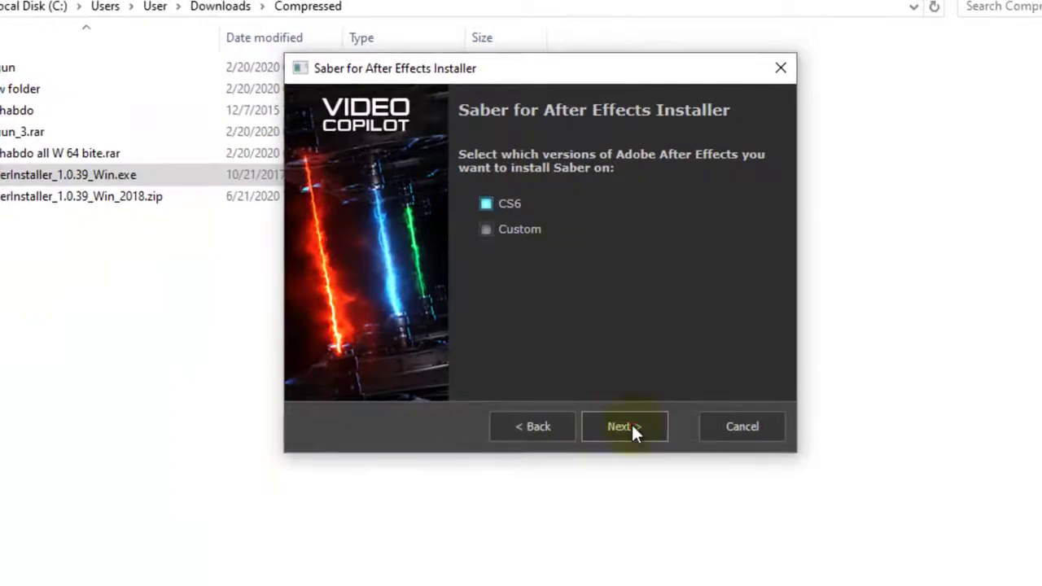
{"action": "left_click", "coordinate": [632, 425]}
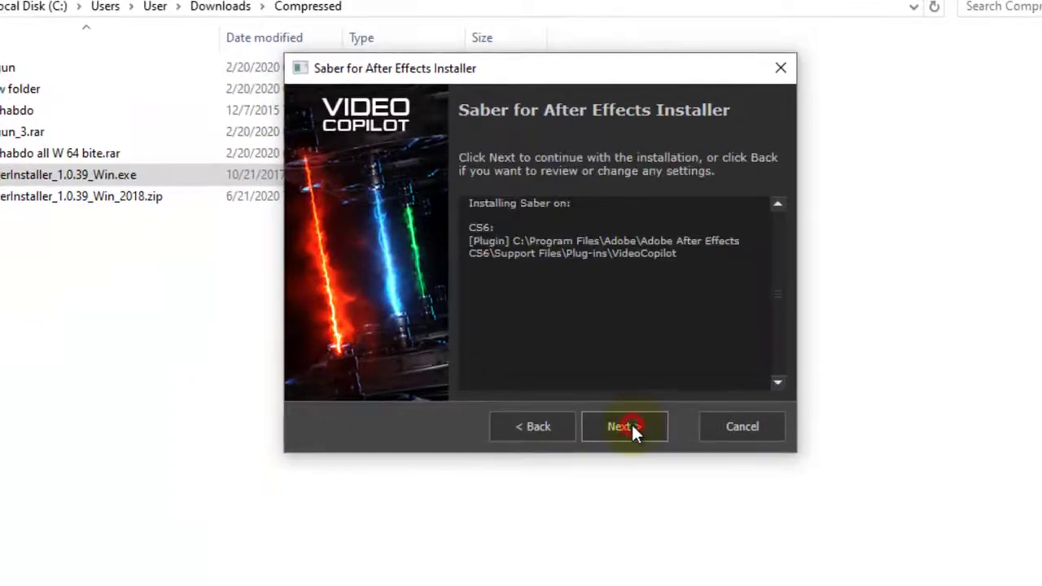
{"action": "left_click", "coordinate": [635, 431]}
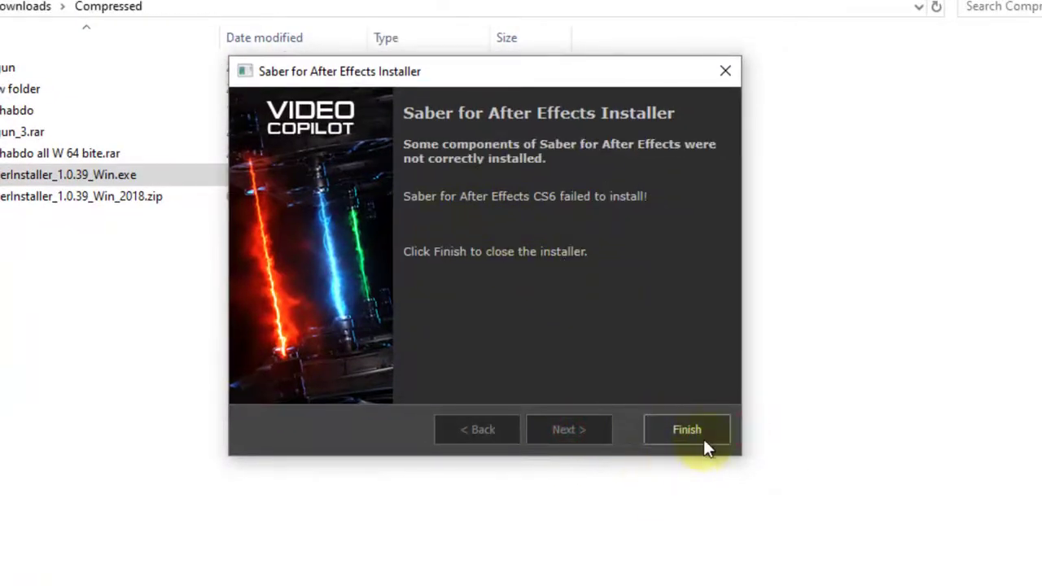
{"action": "left_click", "coordinate": [703, 439]}
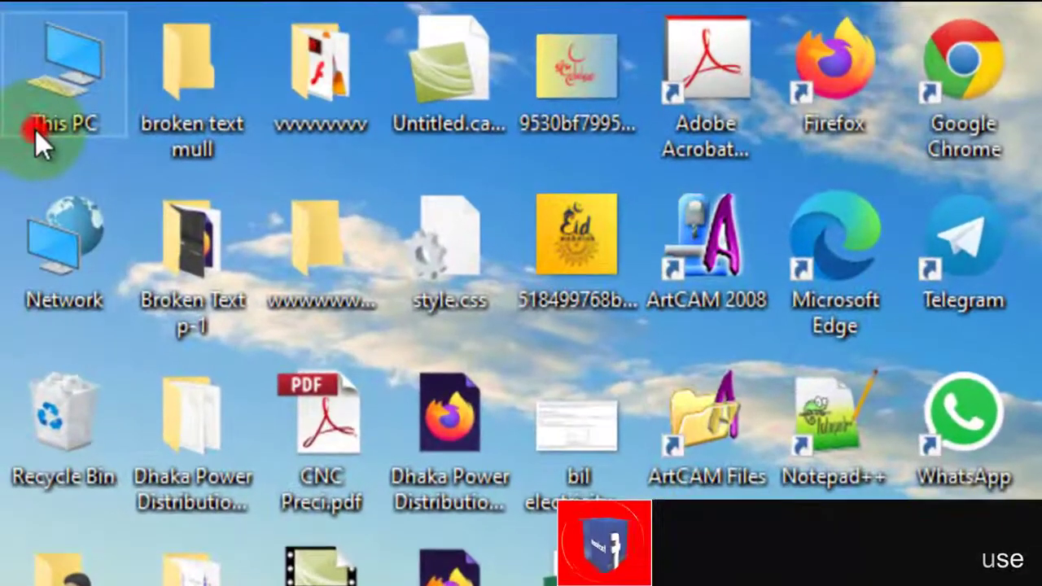
Browse from This PC to C:\Program Files\Adobe\Adobe After Effects CS6.
{"action": "double_click", "coordinate": [35, 130]}
{"action": "double_click", "coordinate": [440, 342]}
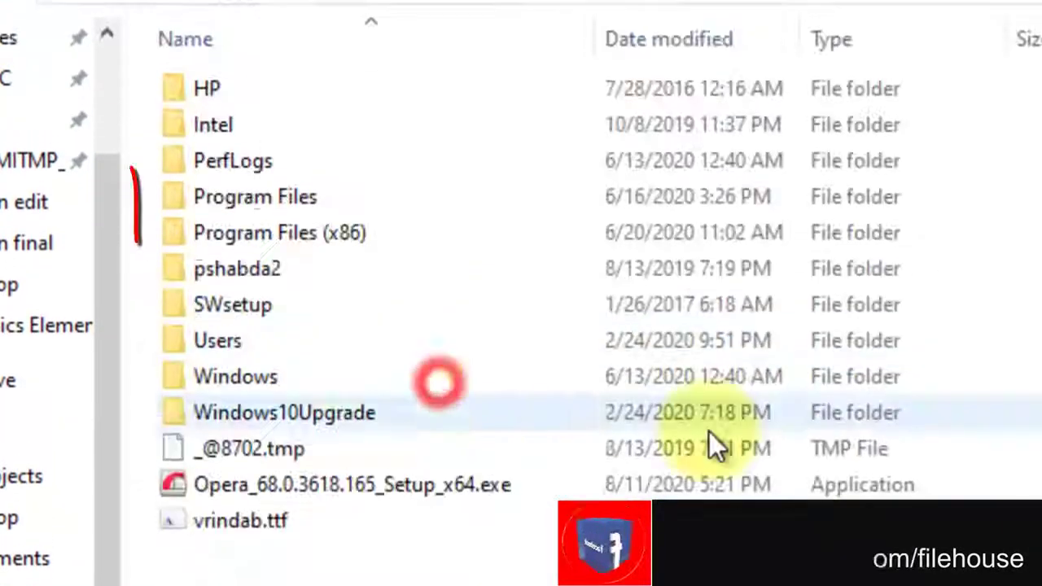
{"action": "double_click", "coordinate": [308, 206]}
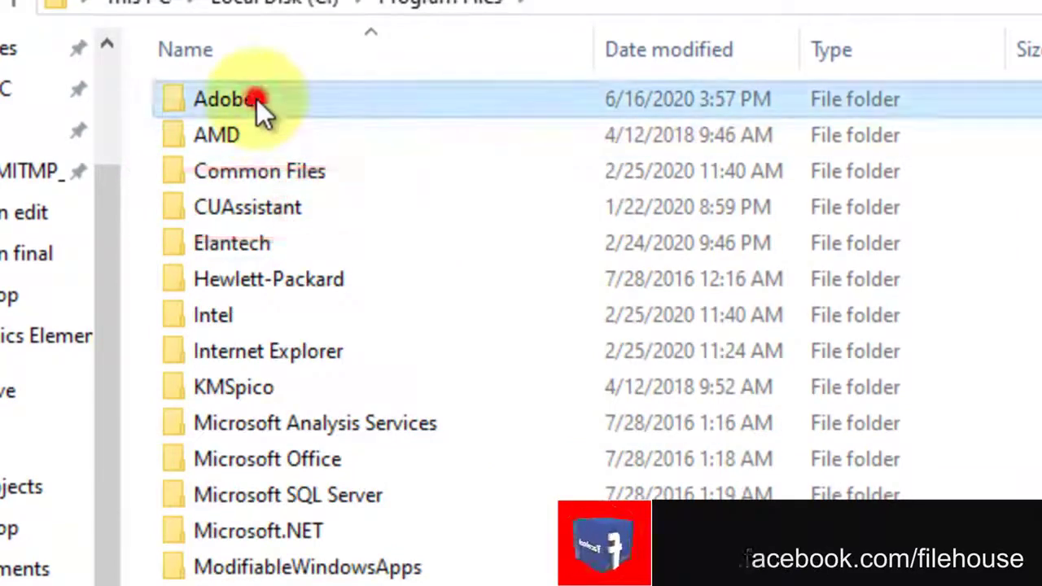
{"action": "double_click", "coordinate": [256, 98]}
{"action": "left_click", "coordinate": [301, 96]}
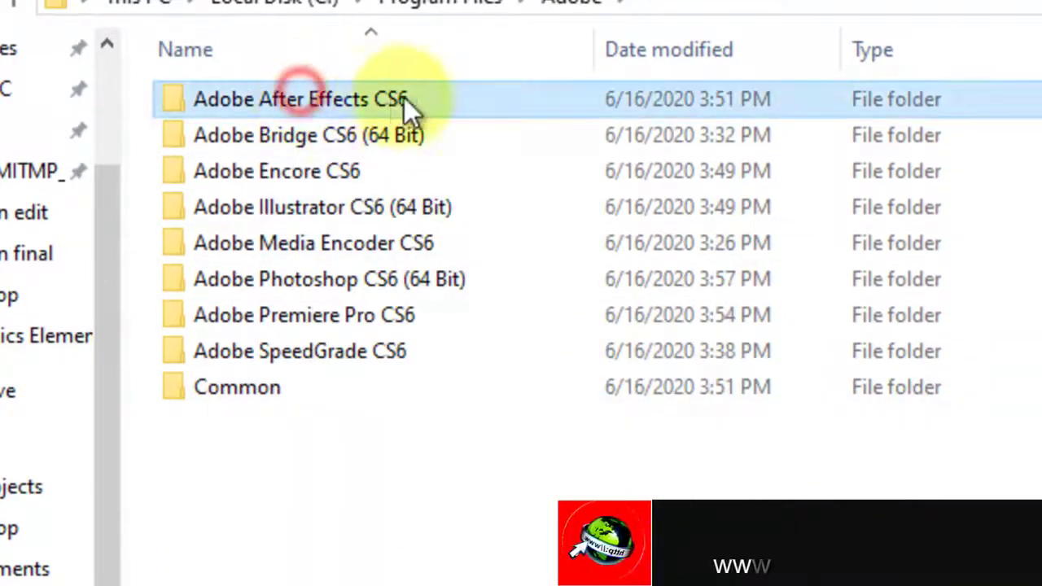
{"action": "double_click", "coordinate": [360, 99]}
Open Support Files > VideoCopilot and confirm Saber.aex is there.
{"action": "left_click", "coordinate": [259, 99]}
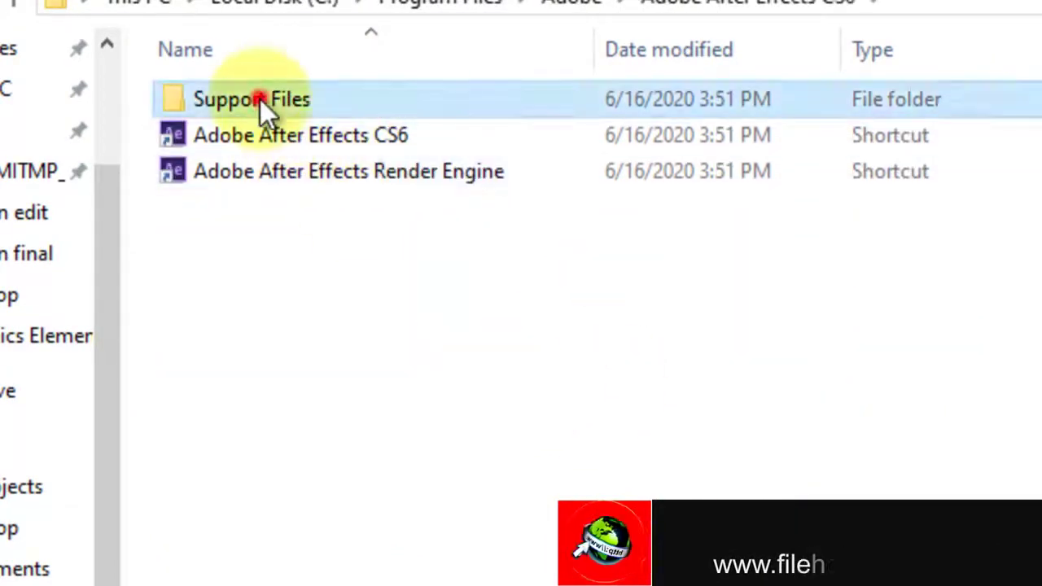
{"action": "double_click", "coordinate": [259, 99]}
{"action": "scroll", "coordinate": [353, 456], "scroll_direction": "down", "scroll_amount": 5}
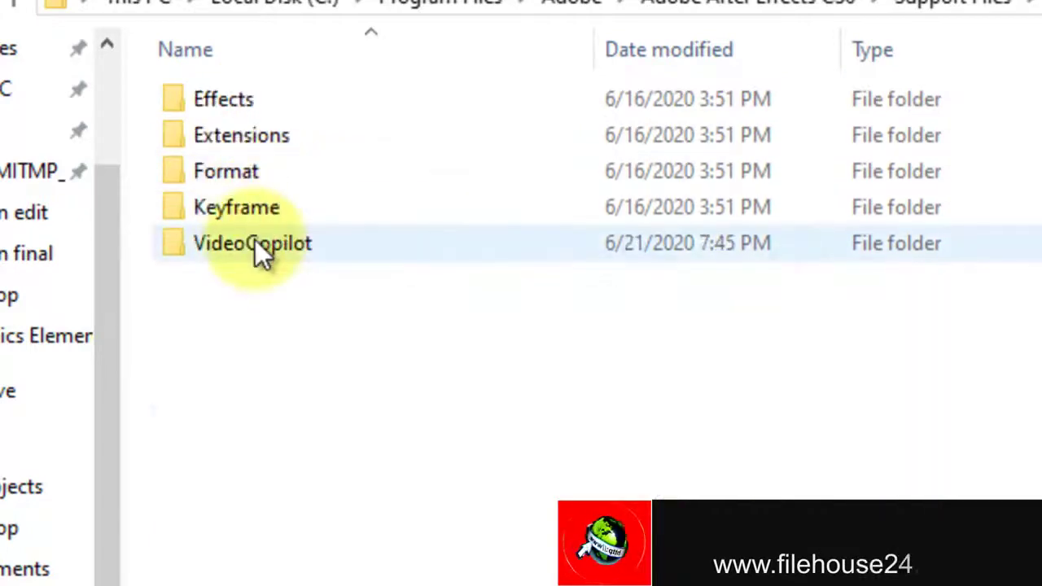
{"action": "double_click", "coordinate": [255, 239]}
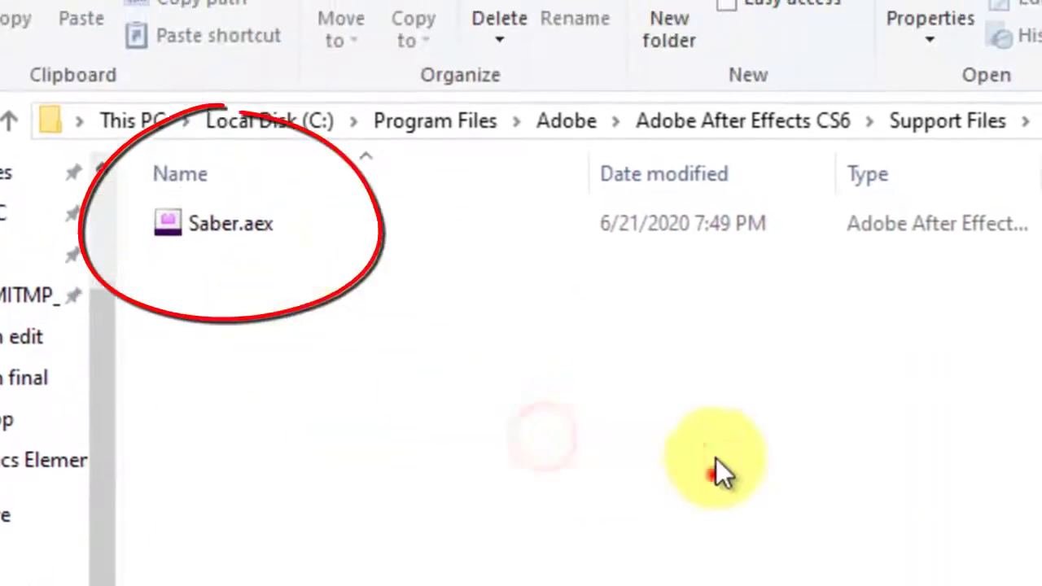
{"action": "left_click_drag", "start_coordinate": [709, 476], "coordinate": [204, 199]}
{"action": "left_click", "coordinate": [289, 401]}
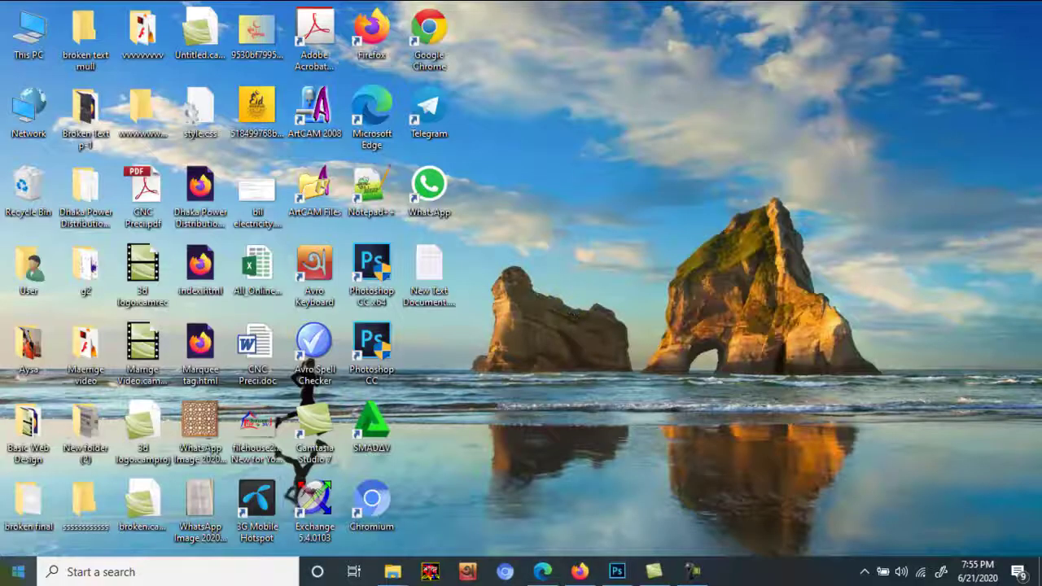
Launch After Effects CS6 and create Comp 1 with default HDV/HDTV 720 29.97, 1280×720 settings.
{"action": "left_click", "coordinate": [18, 572]}
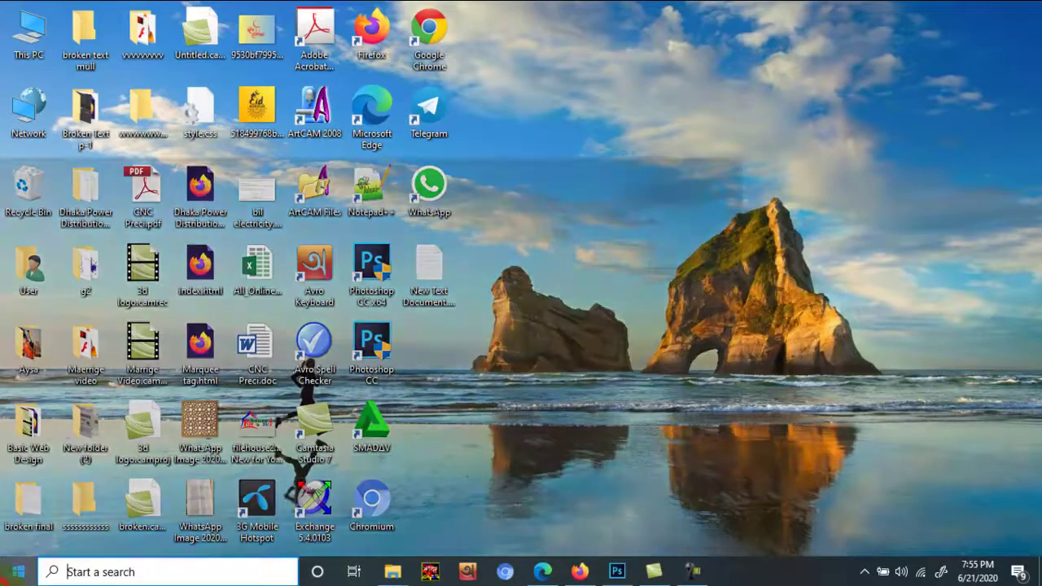
{"action": "left_click", "coordinate": [96, 324]}
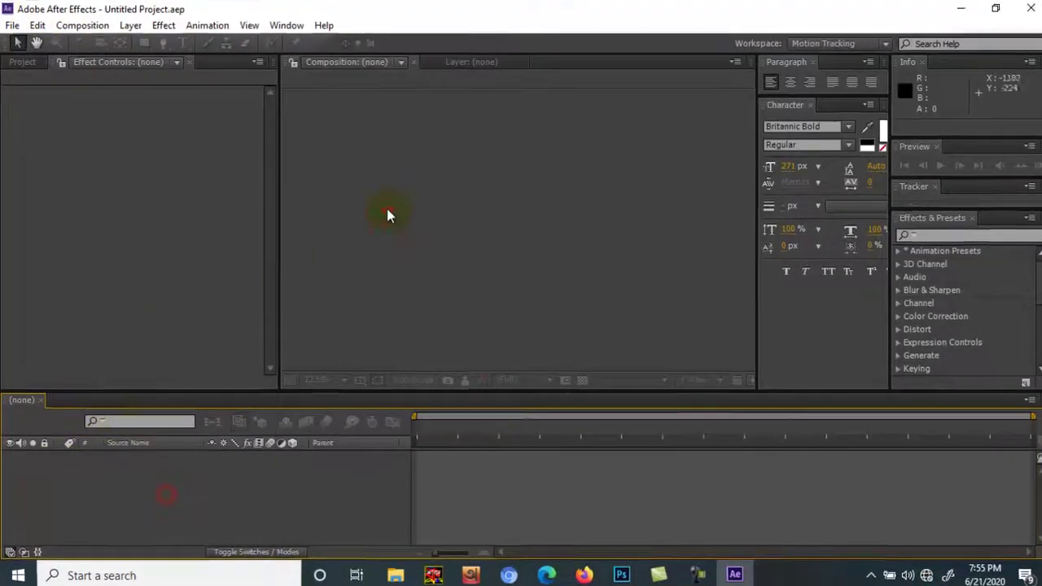
{"action": "left_click", "coordinate": [94, 24]}
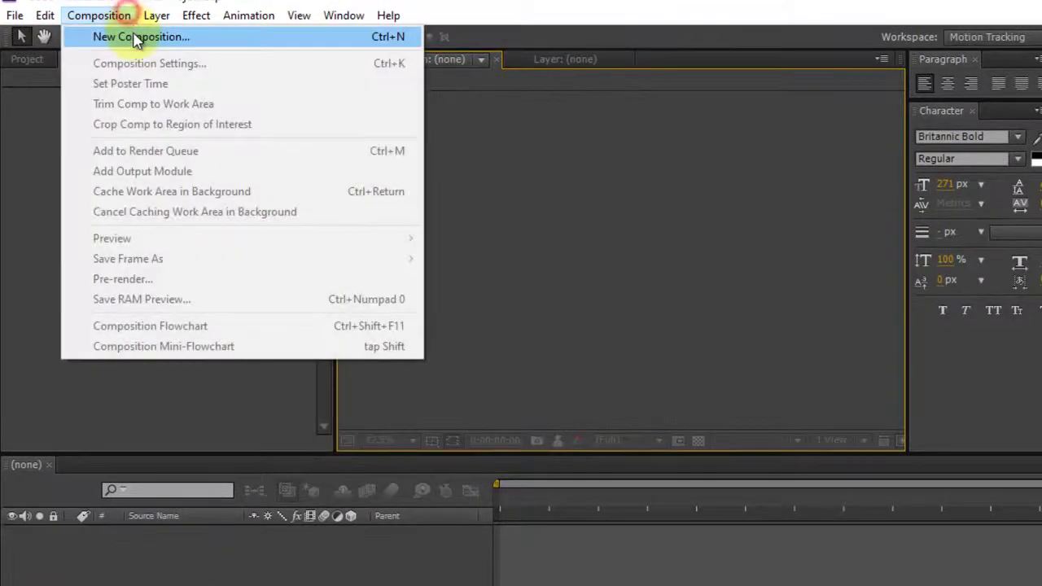
{"action": "left_click", "coordinate": [137, 37]}
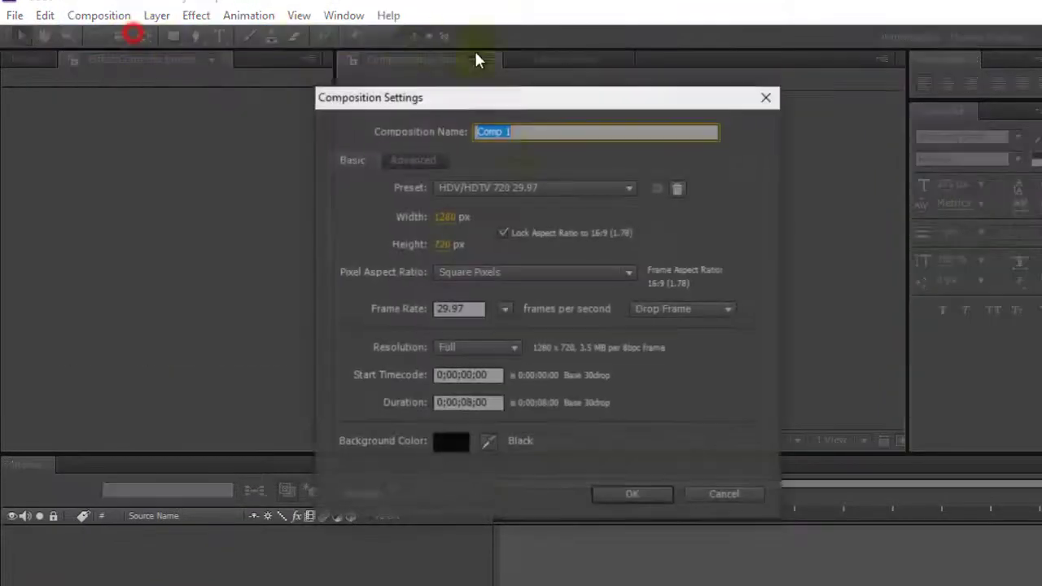
{"action": "left_click", "coordinate": [623, 497]}
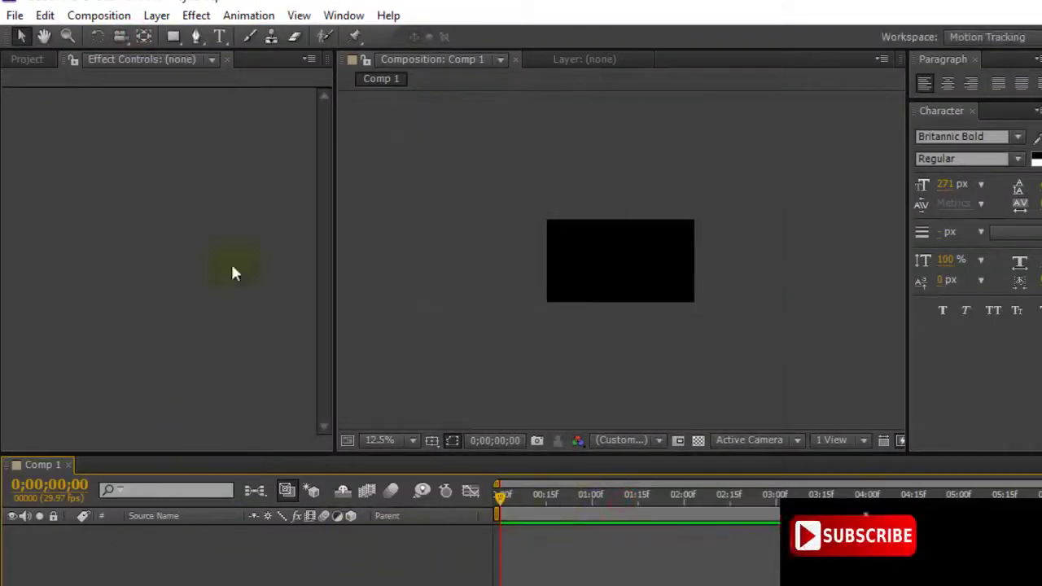
{"action": "left_click", "coordinate": [218, 37]}
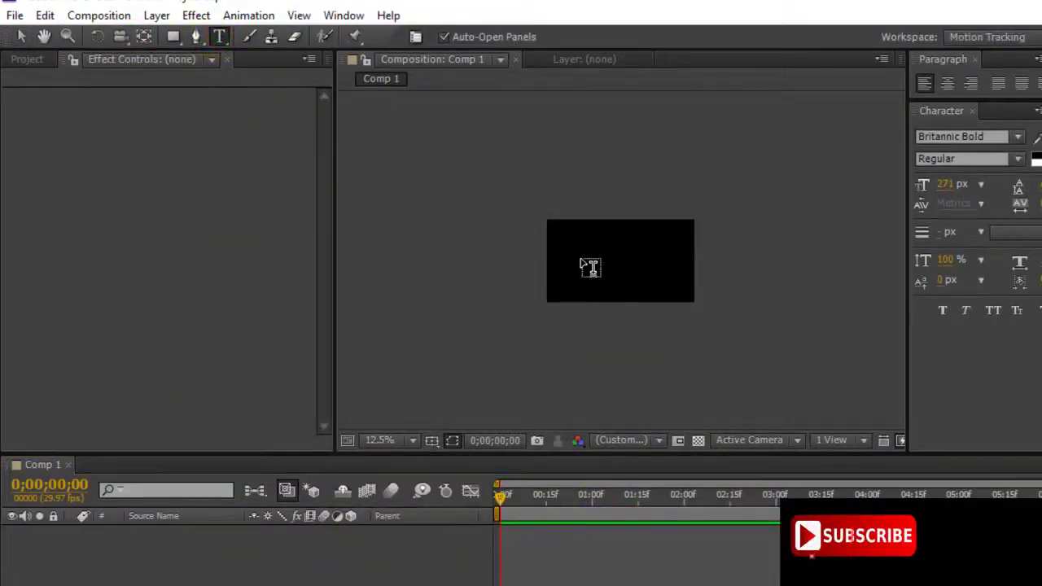
Add a 'Saber' text layer to Comp 1 and drag it into position.
{"action": "scroll", "coordinate": [589, 267], "scroll_direction": "up", "scroll_amount": 1}
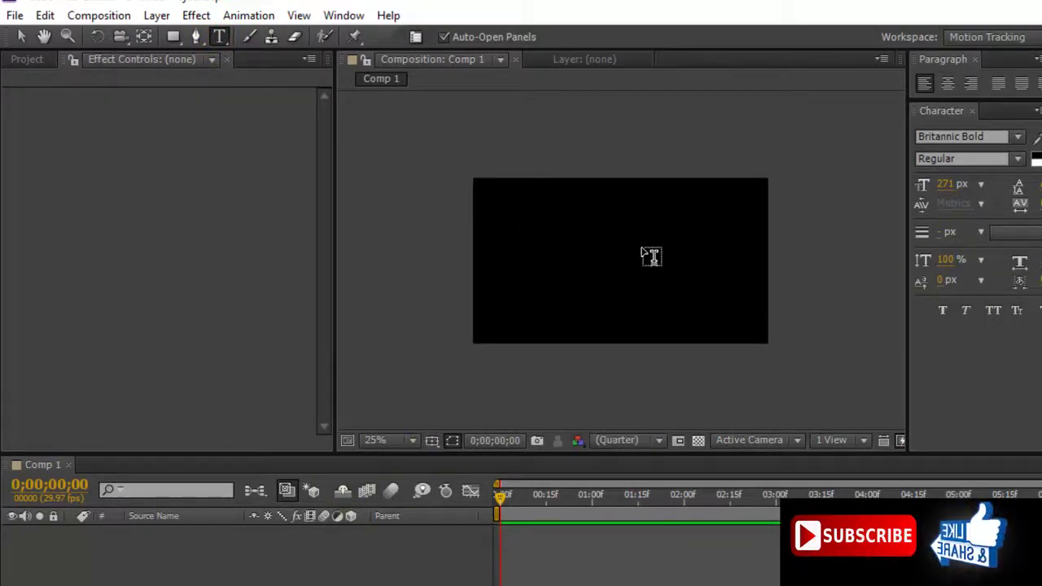
{"action": "left_click", "coordinate": [554, 262]}
{"action": "type", "text": "Saber"}
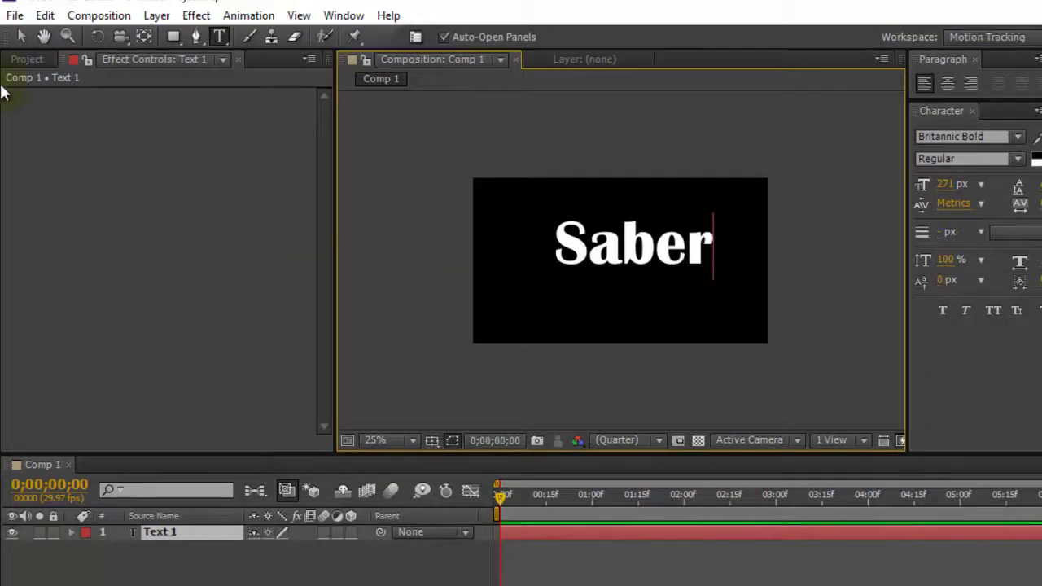
{"action": "left_click", "coordinate": [21, 36]}
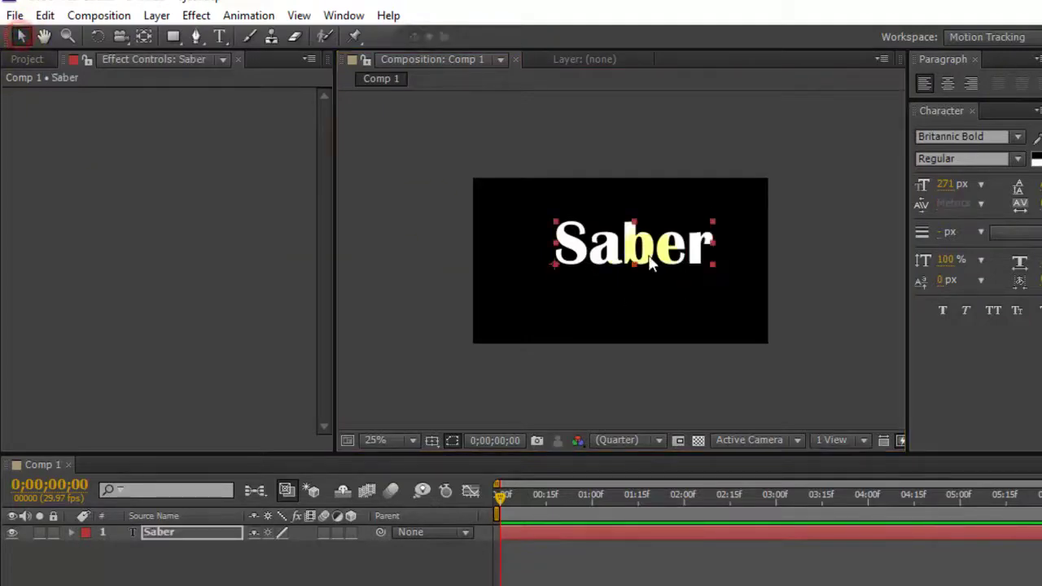
{"action": "left_click_drag", "start_coordinate": [651, 256], "coordinate": [637, 271]}
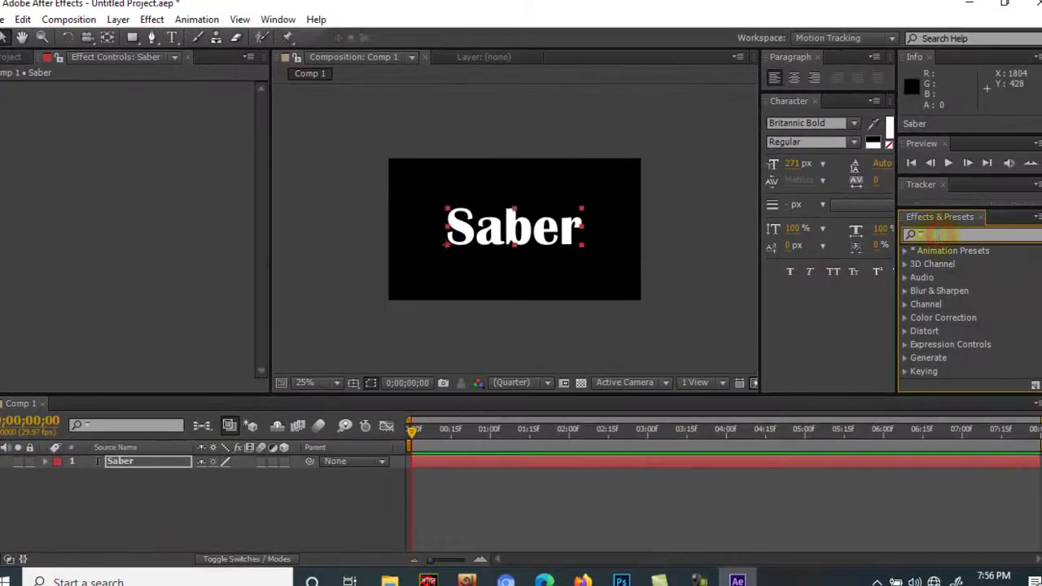
Search 'saber' in Effects & Presets and drag Video Copilot Saber onto the Saber layer.
{"action": "left_click", "coordinate": [928, 236]}
{"action": "type", "text": "saber"}
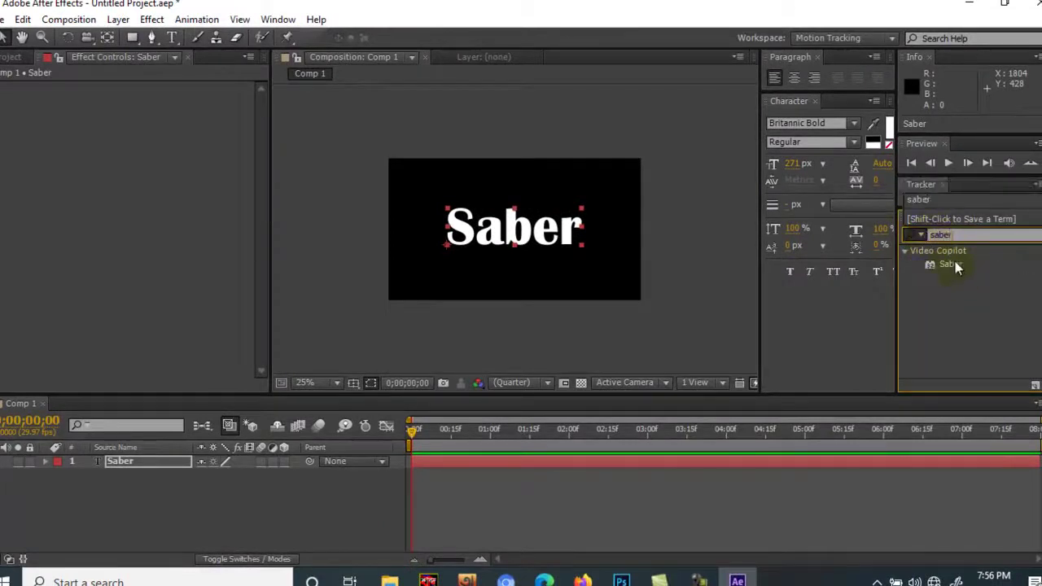
{"action": "left_click", "coordinate": [957, 265]}
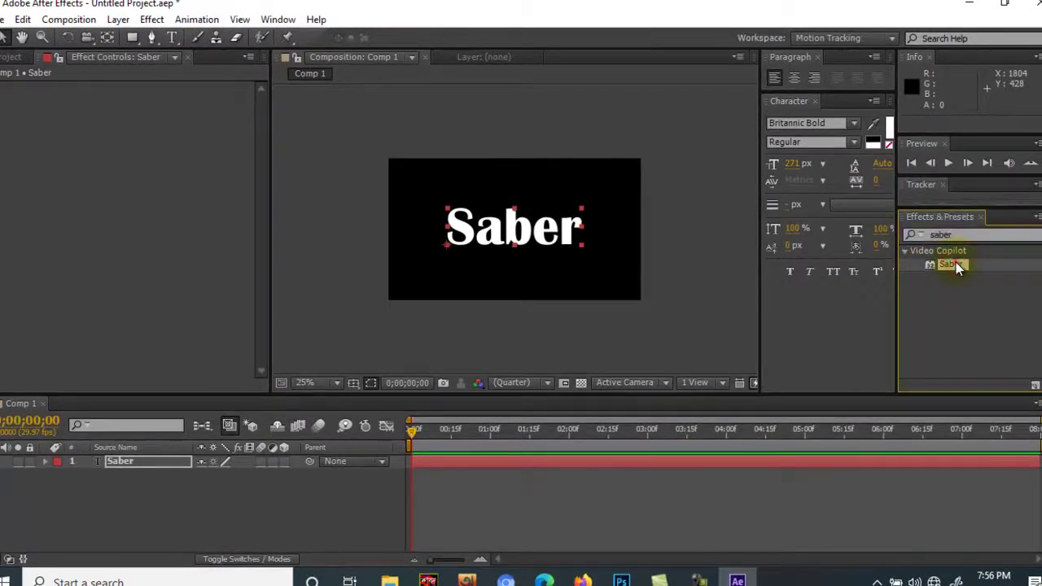
{"action": "left_click_drag", "start_coordinate": [957, 265], "coordinate": [135, 464]}
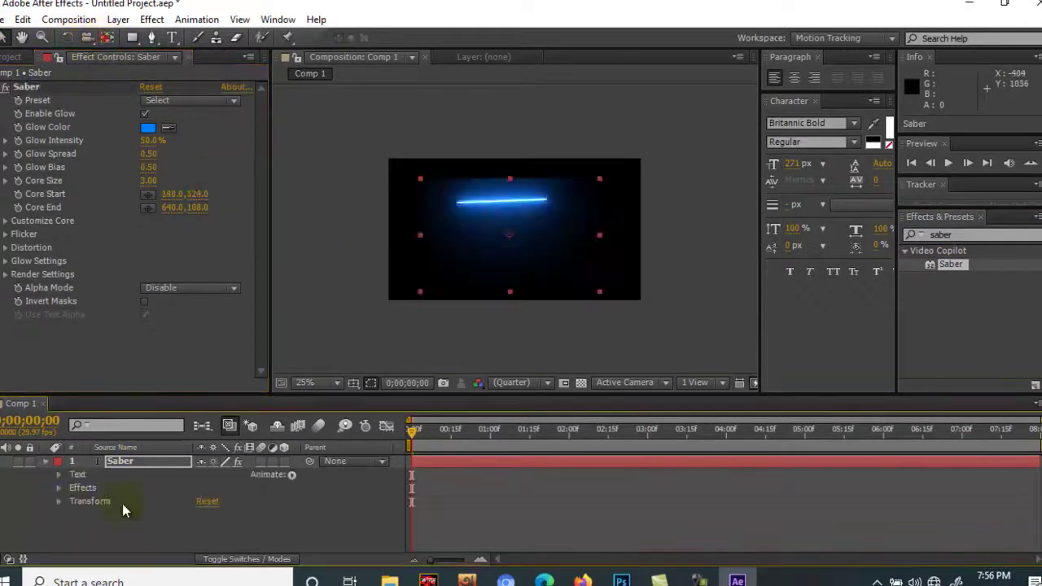
Set the Saber effect's Glow Color to red.
{"action": "left_click", "coordinate": [91, 502]}
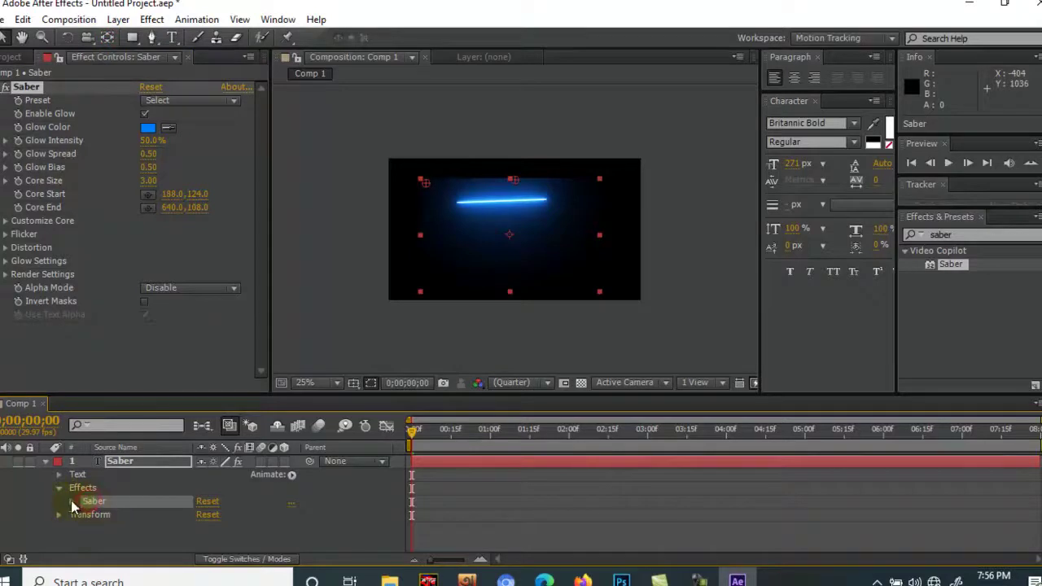
{"action": "left_click", "coordinate": [72, 502]}
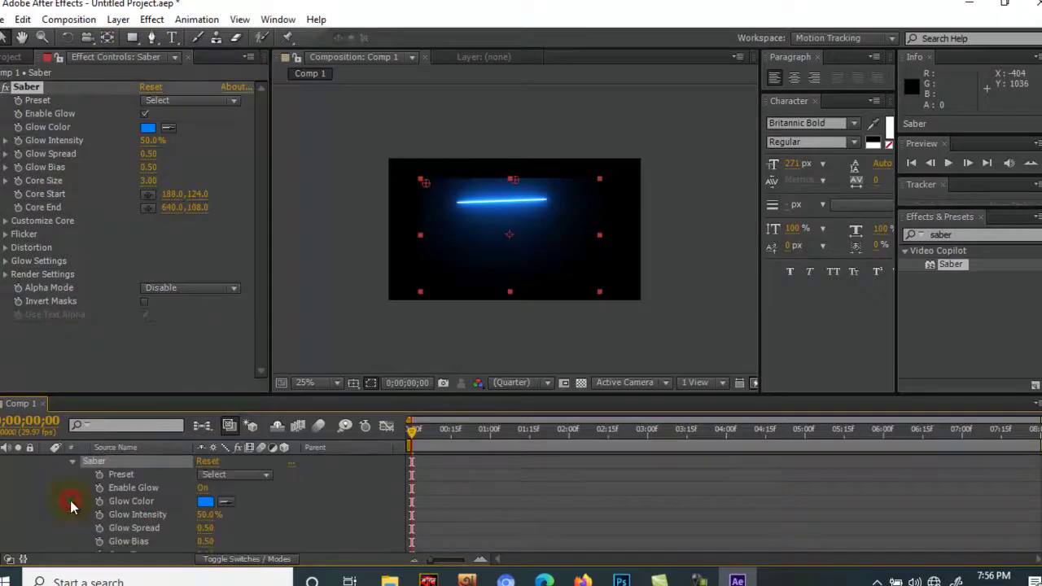
{"action": "left_click", "coordinate": [203, 503]}
{"action": "left_click", "coordinate": [767, 137]}
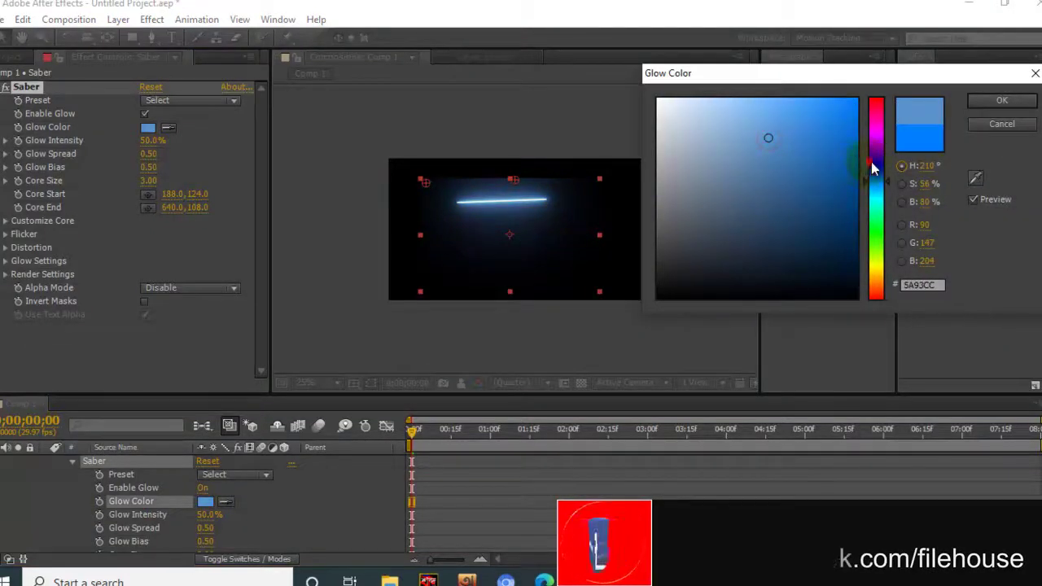
{"action": "mouse_move", "coordinate": [872, 167]}
{"action": "left_mouse_down"}
{"action": "mouse_move", "coordinate": [892, 87]}
{"action": "mouse_move", "coordinate": [858, 98]}
{"action": "left_mouse_up"}
{"action": "left_click", "coordinate": [1001, 100]}
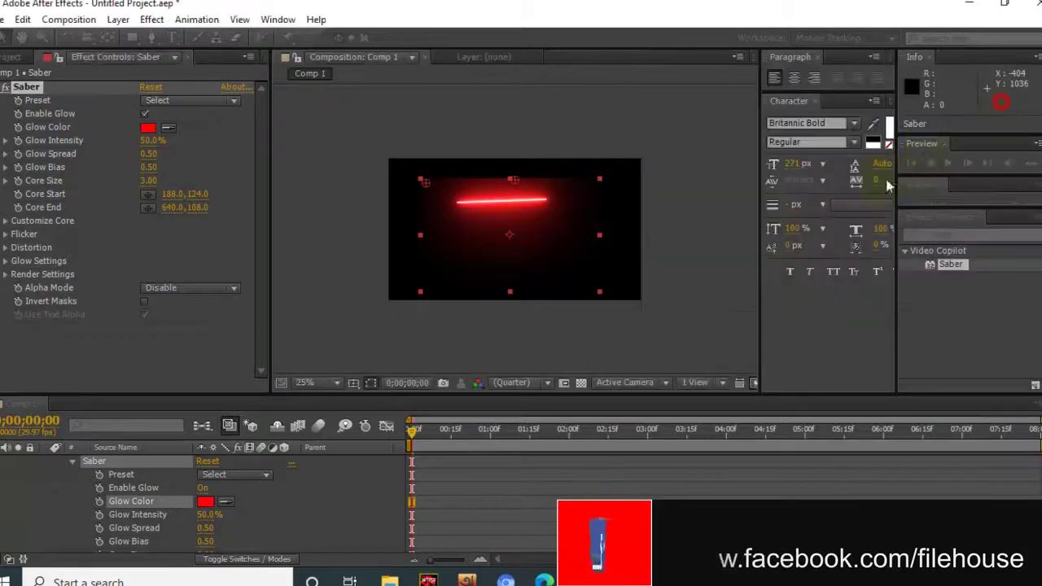
Set Glow Intensity 84%, Spread 2.00, Bias 1.50, Core Size 4.30 and Core End 612,785.
{"action": "left_click_drag", "start_coordinate": [210, 515], "coordinate": [562, 501]}
{"action": "left_click_drag", "start_coordinate": [209, 515], "coordinate": [195, 514]}
{"action": "left_click_drag", "start_coordinate": [205, 528], "coordinate": [216, 527]}
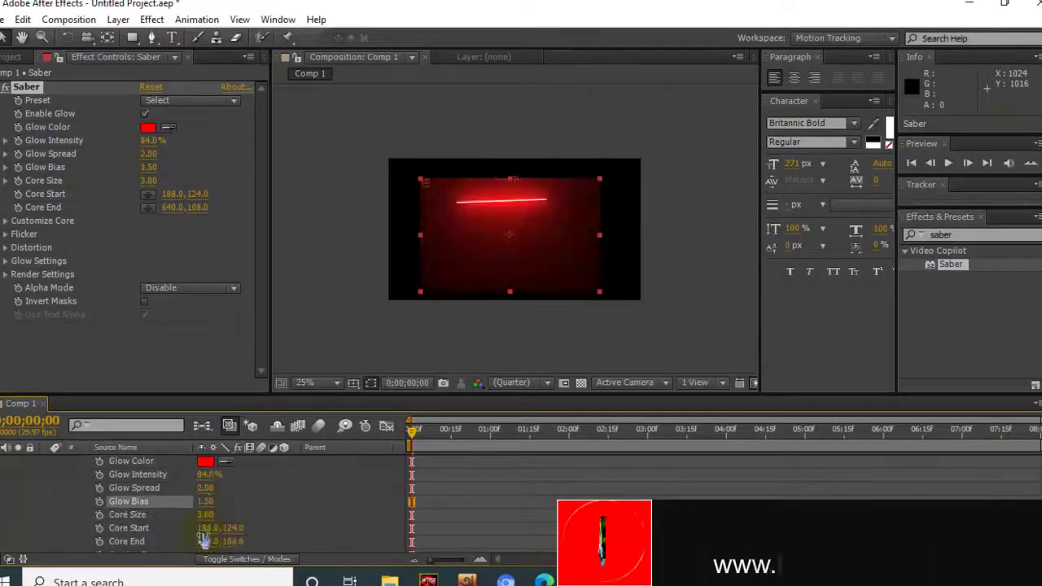
{"action": "scroll", "coordinate": [210, 519], "scroll_direction": "down", "scroll_amount": 3}
{"action": "mouse_move", "coordinate": [205, 474]}
{"action": "left_mouse_down"}
{"action": "mouse_move", "coordinate": [276, 478]}
{"action": "mouse_move", "coordinate": [245, 478]}
{"action": "mouse_move", "coordinate": [230, 501]}
{"action": "mouse_move", "coordinate": [814, 452]}
{"action": "mouse_move", "coordinate": [316, 534]}
{"action": "left_mouse_up"}
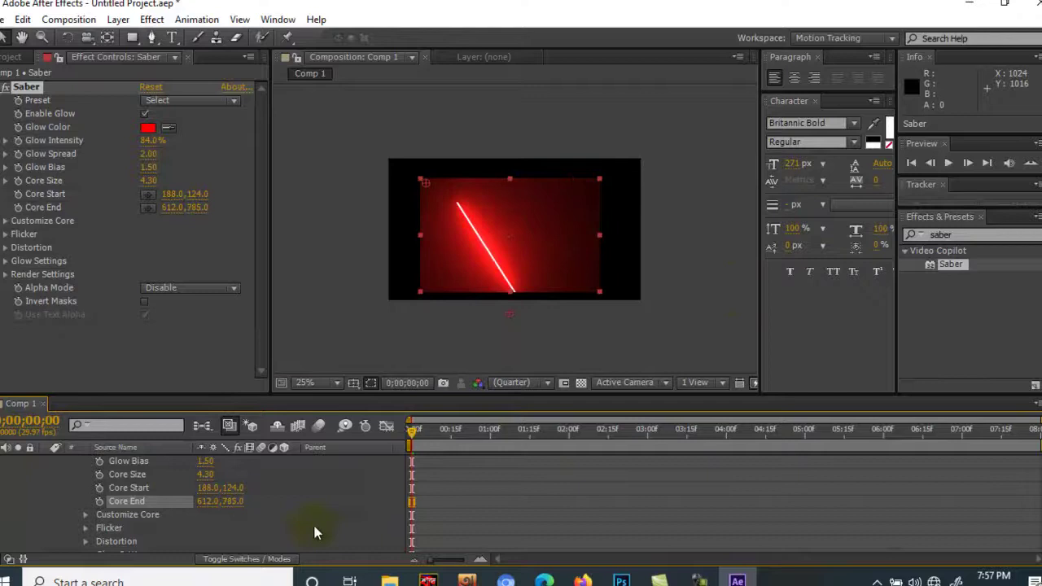
Toggle Flicker Mask Randomization and set Flicker Speed 16.50 and Flicker Intensity 2%.
{"action": "left_click", "coordinate": [85, 528]}
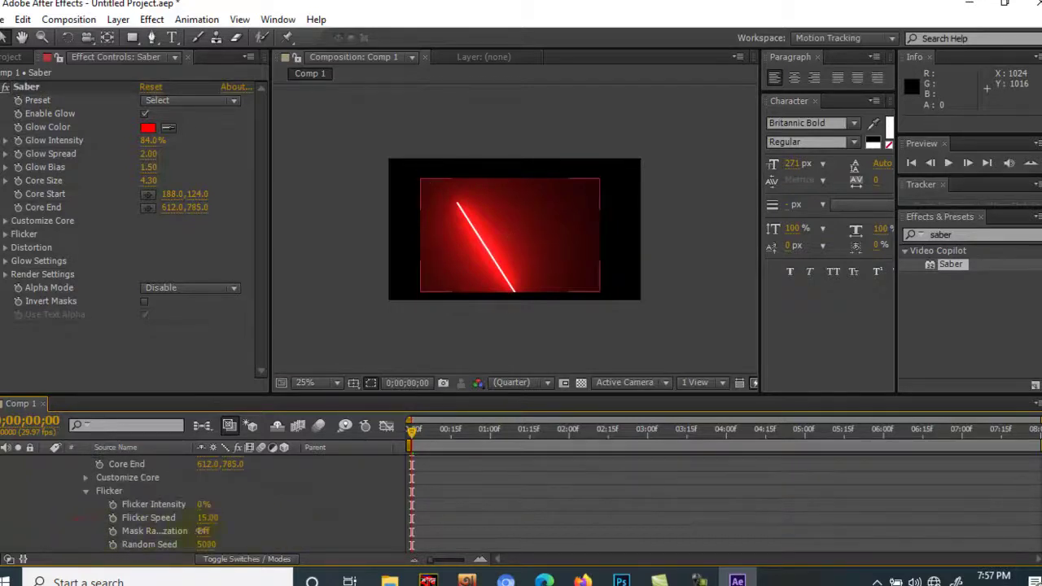
{"action": "left_click", "coordinate": [203, 530]}
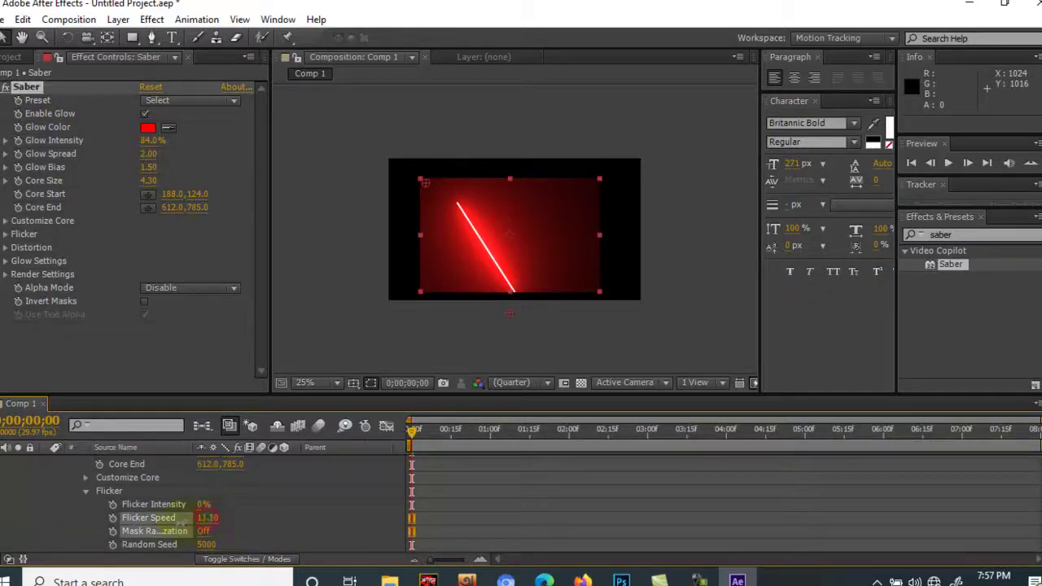
{"action": "left_click_drag", "start_coordinate": [209, 515], "coordinate": [206, 504]}
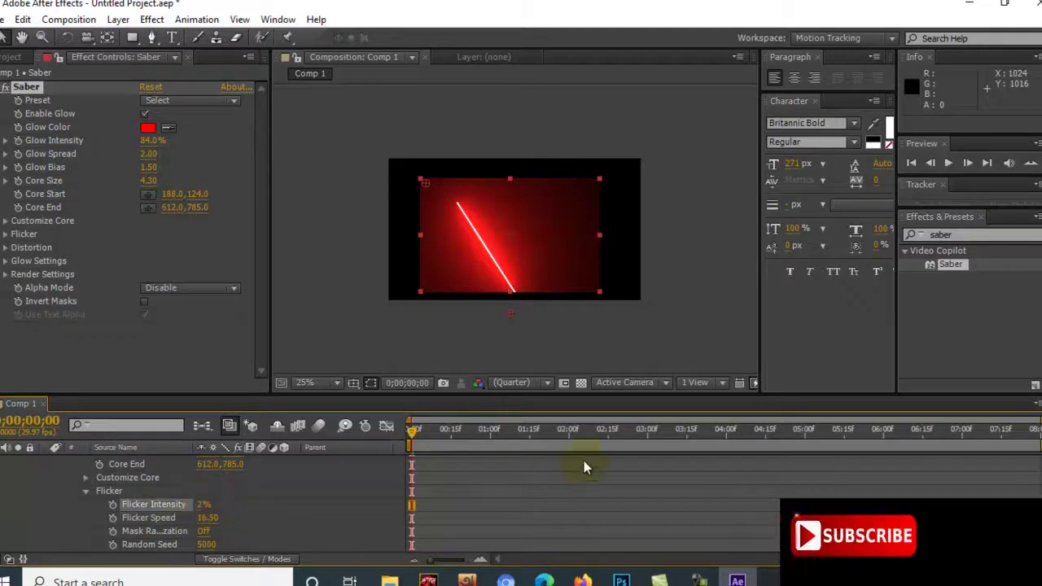